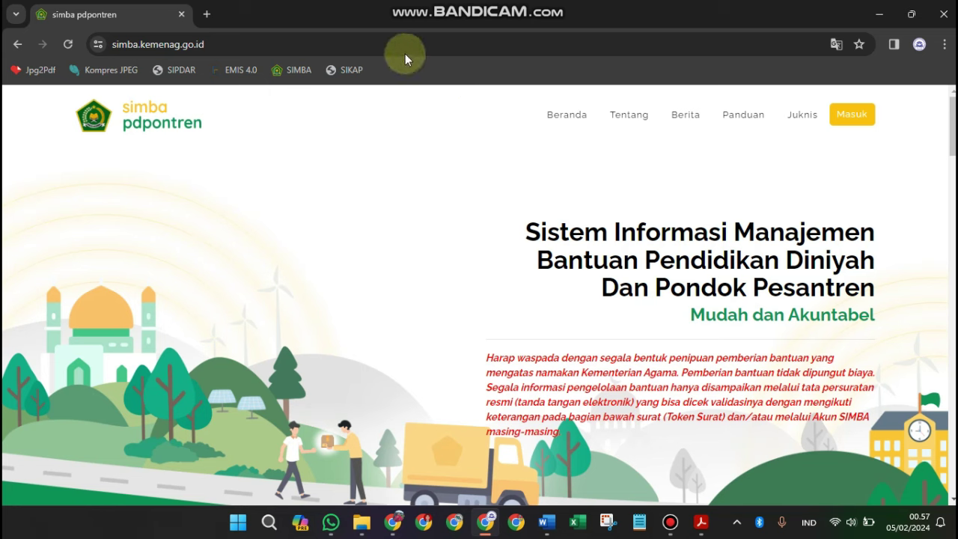
Log into SIMBA with the EMIS account, dismissing the Pengumuman and Daftar Akun popups
click(452, 45)
click(329, 173)
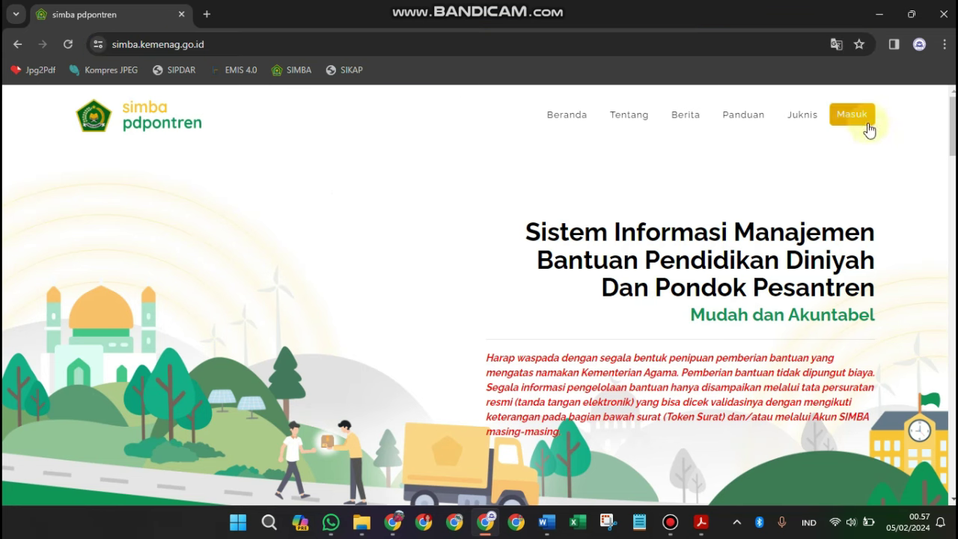
click(863, 122)
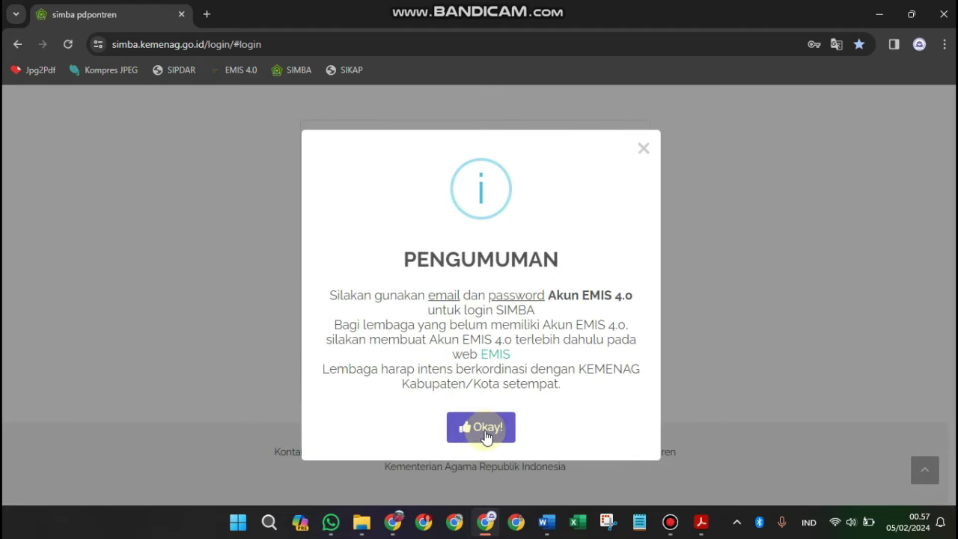
click(486, 438)
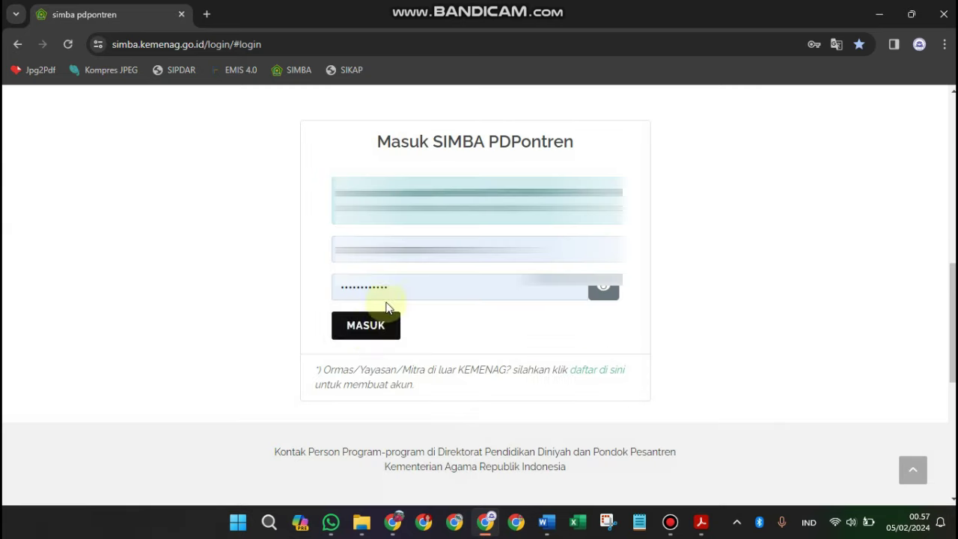
click(379, 325)
click(612, 291)
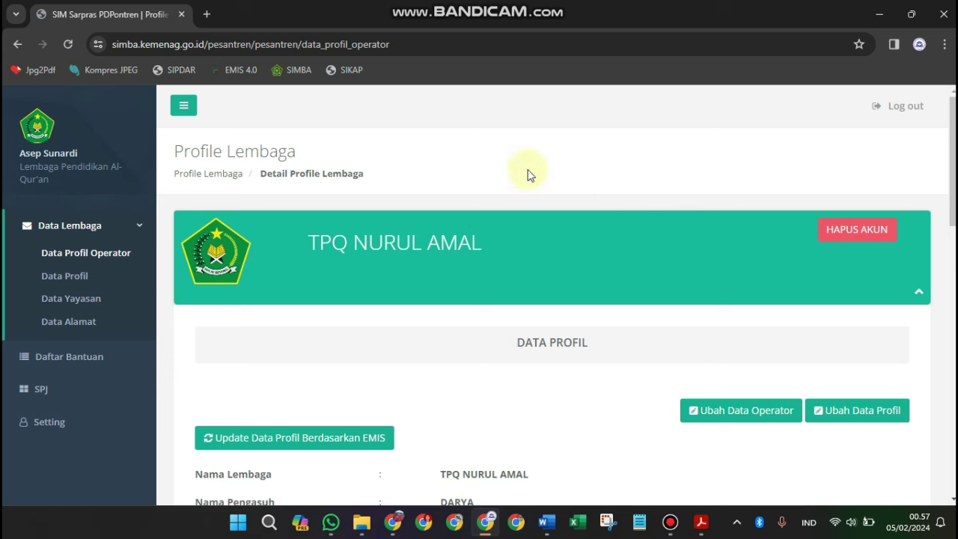
Collapse Data Lembaga, open the 2024 Daftar Bantuan list and select the submitted BOP proposal
click(112, 227)
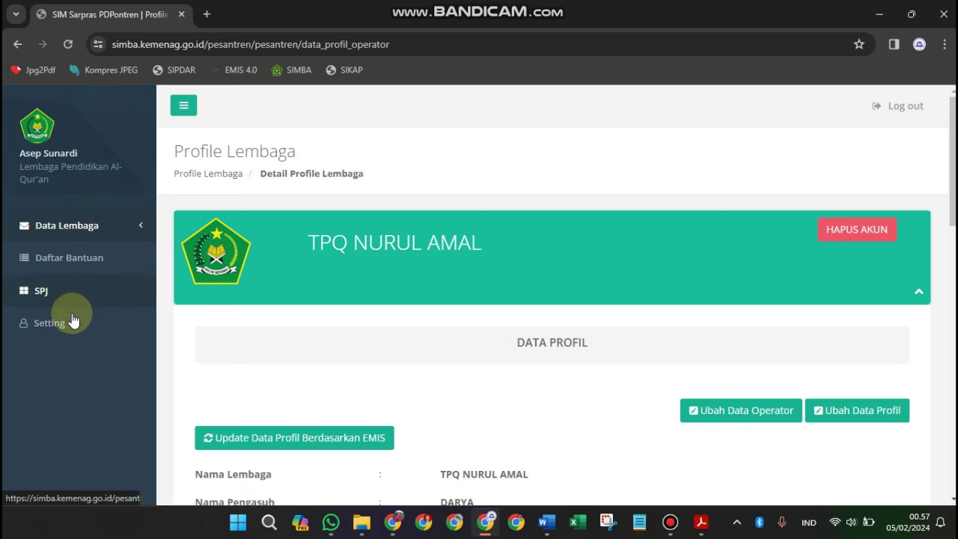
click(61, 272)
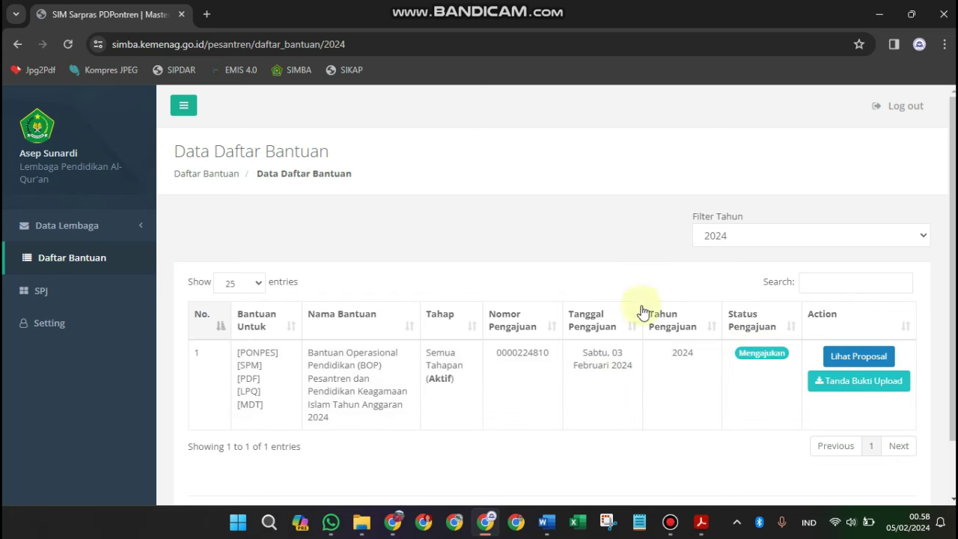
click(859, 356)
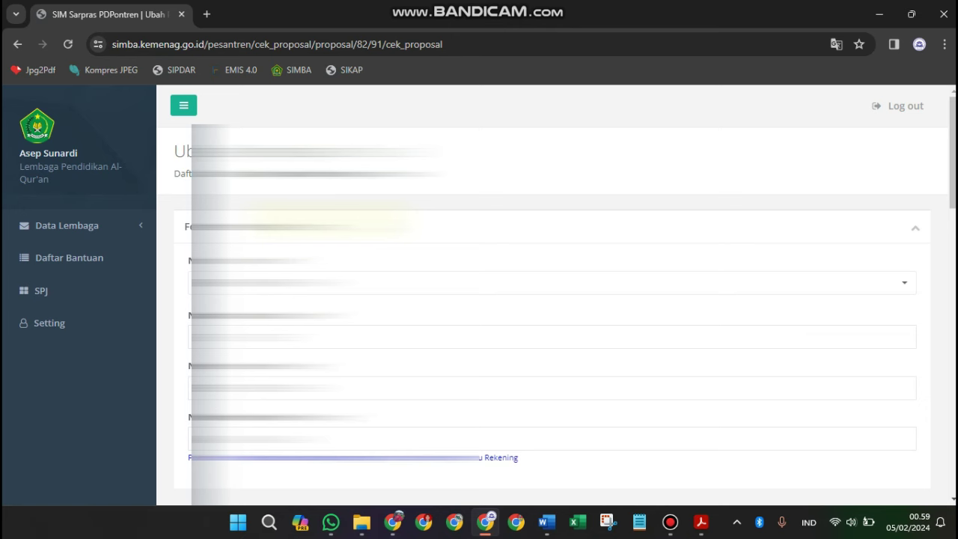
Scroll the BOP proposal down to the upload section, where one required PDF is missing
scroll(589, 216, down, 5)
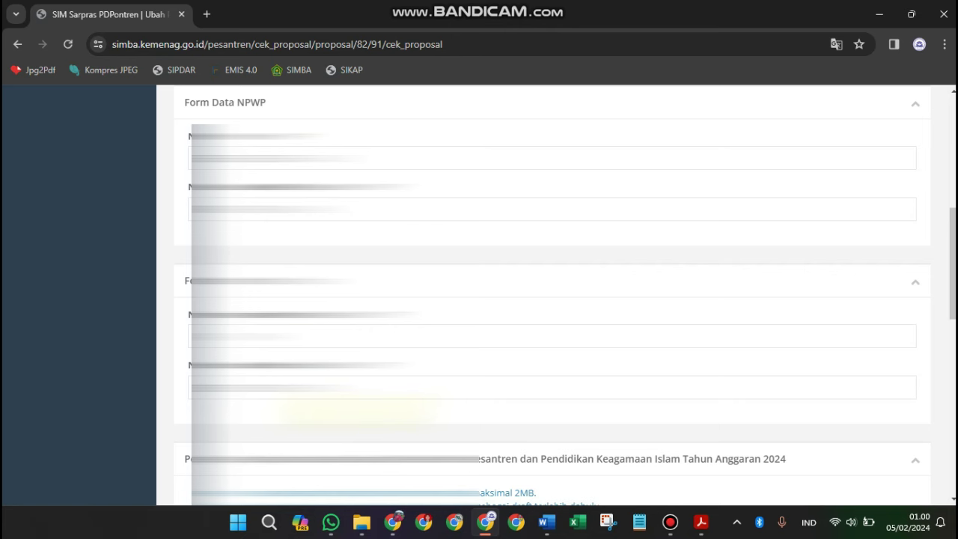
scroll(545, 299, down, 2)
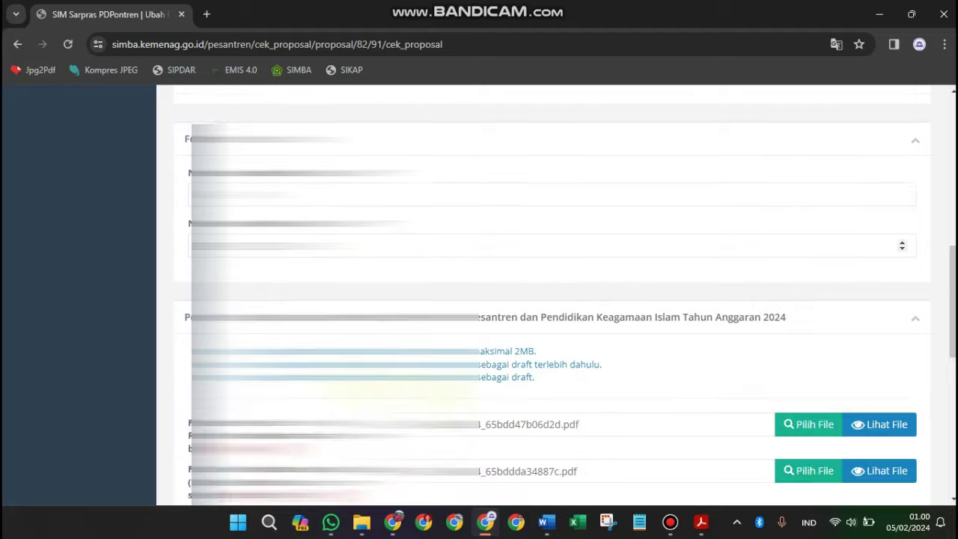
scroll(545, 300, down, 2)
scroll(546, 299, down, 1)
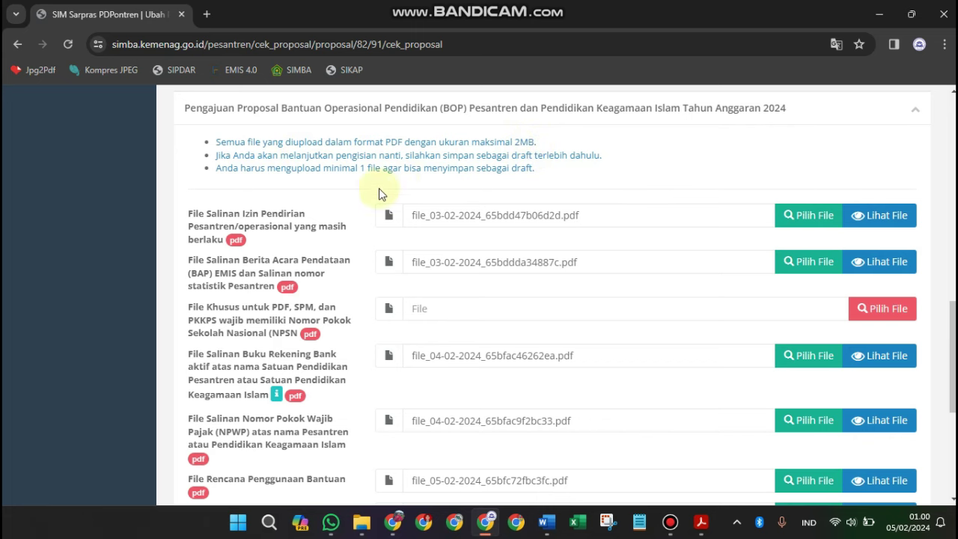
scroll(233, 159, down, 1)
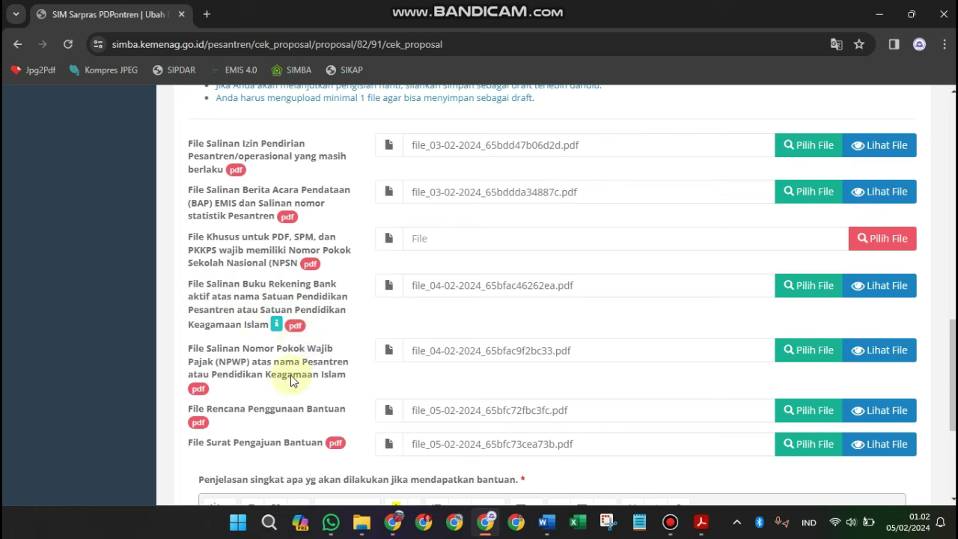
scroll(299, 367, down, 2)
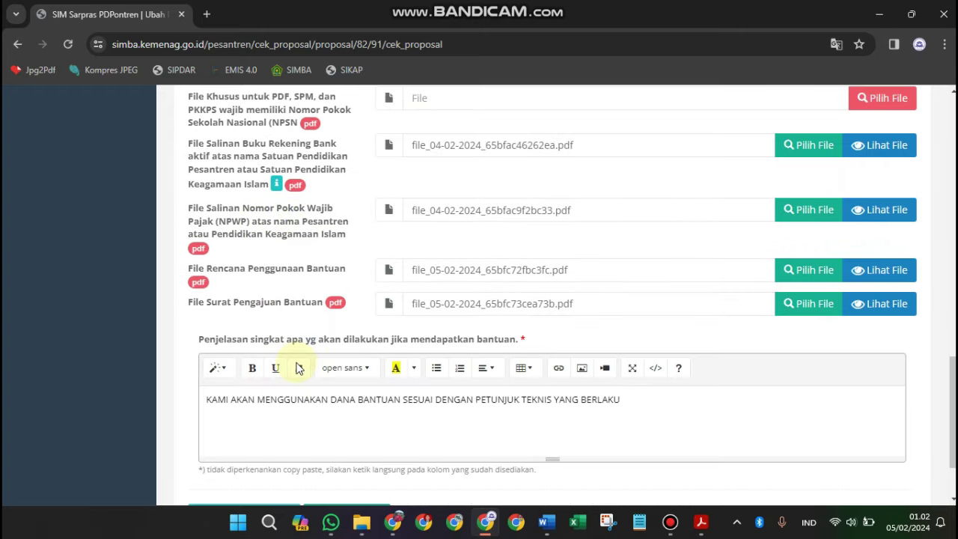
scroll(293, 342, down, 1)
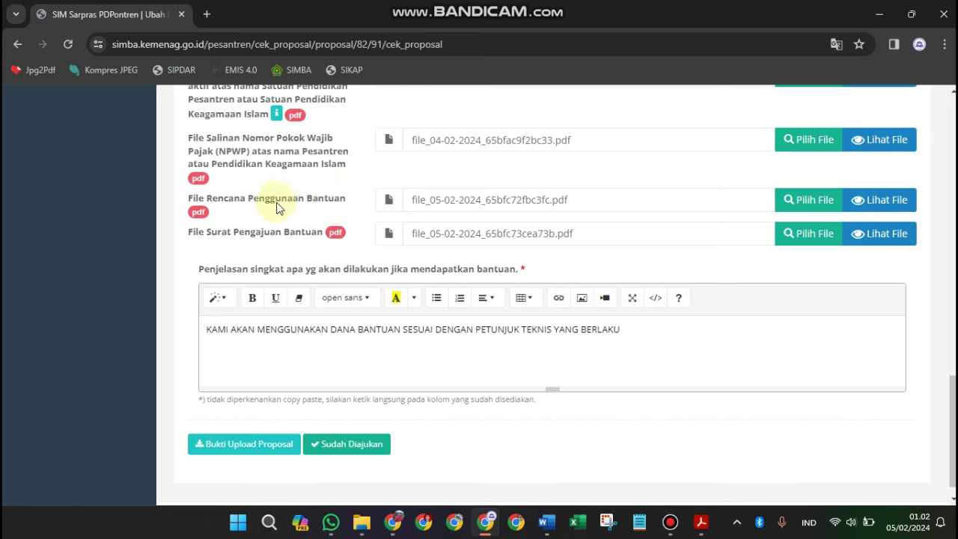
In the Juknis PDF, locate and mark the phrase 'operasional personalia untuk gaji'
click(703, 522)
scroll(584, 352, up, 1)
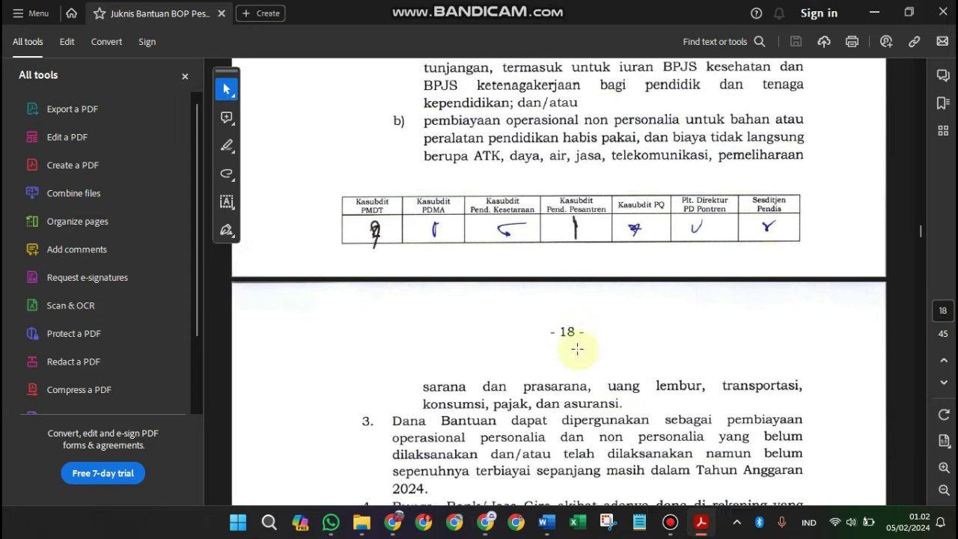
scroll(580, 353, up, 4)
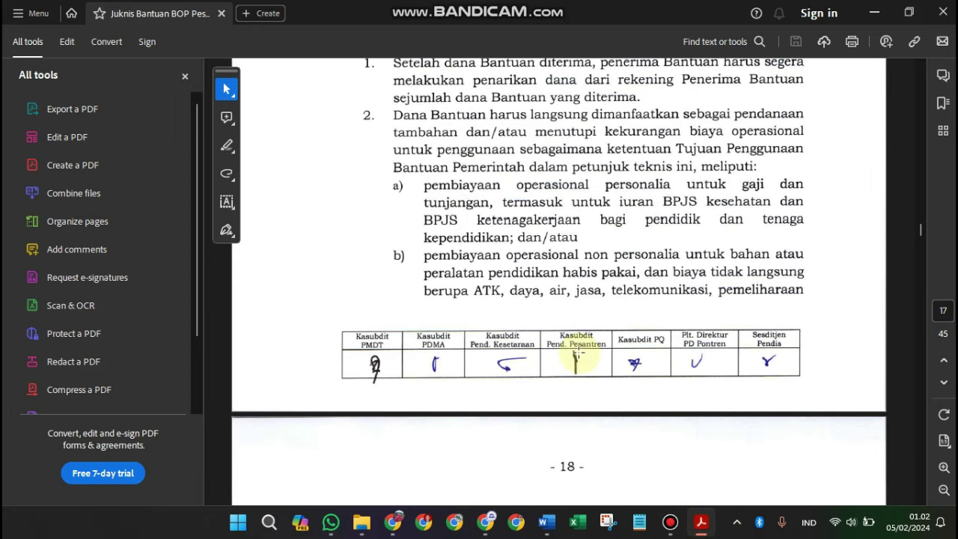
scroll(580, 358, up, 1)
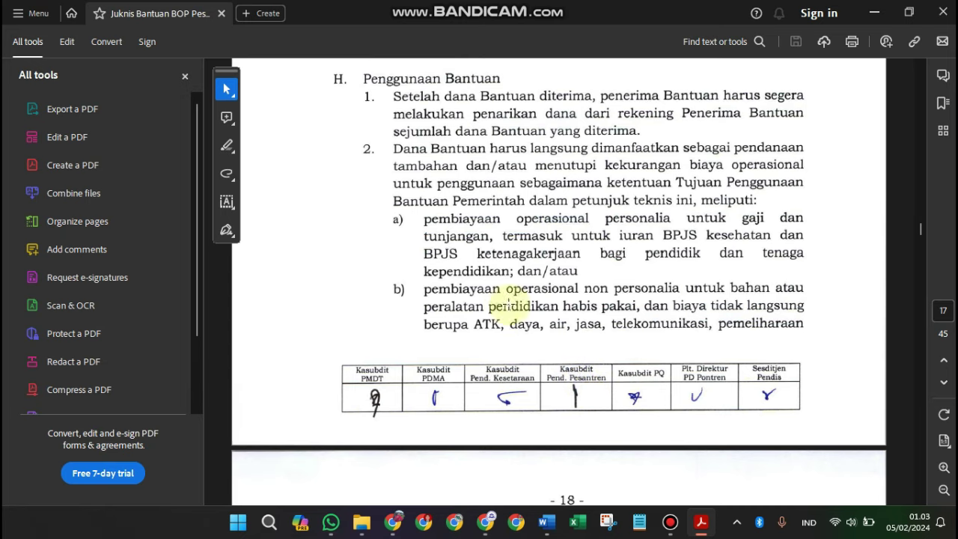
scroll(567, 309, up, 1)
scroll(517, 292, down, 1)
scroll(458, 269, up, 1)
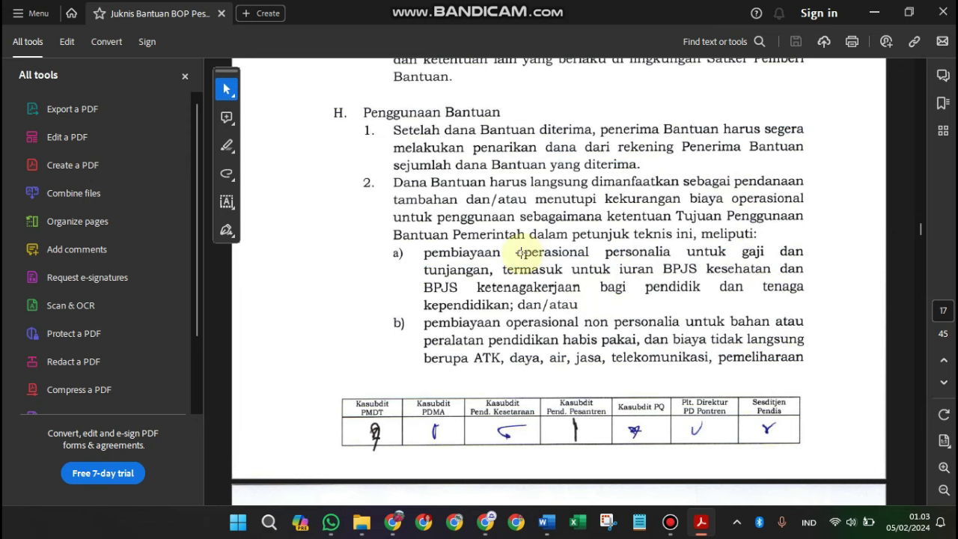
drag(523, 251, 765, 254)
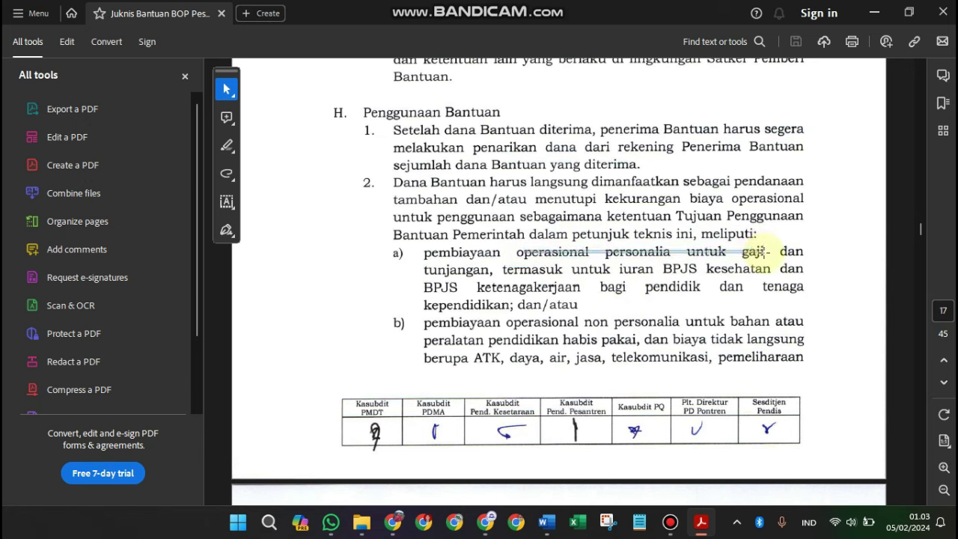
click(696, 248)
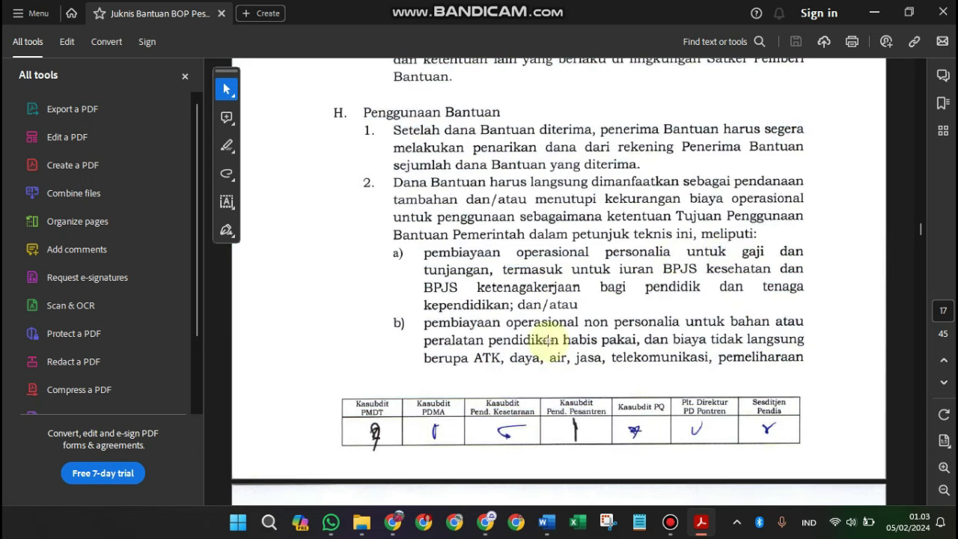
Mark 'ATK' among the non-personnel costs, briefly checking the SIMBA proposal before returning
scroll(639, 352, down, 1)
scroll(637, 353, down, 3)
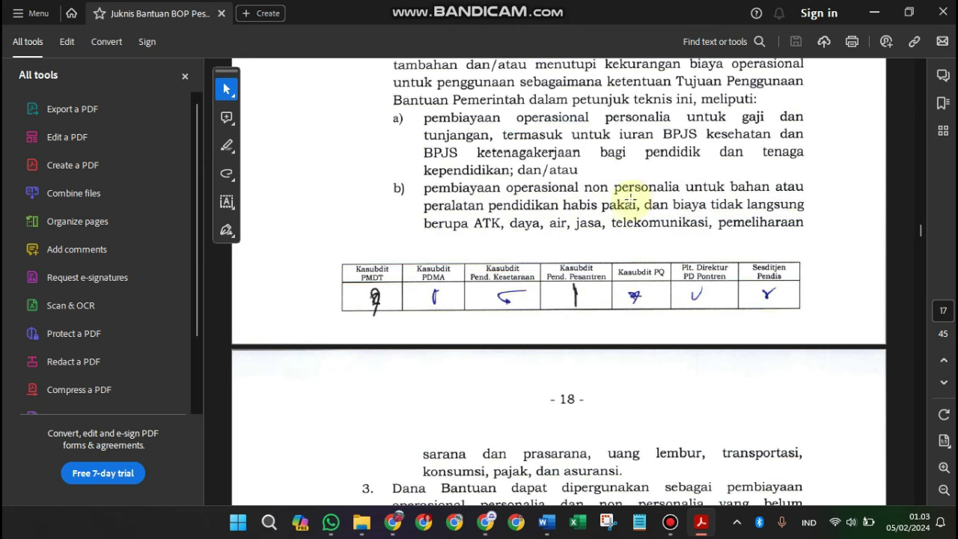
double_click(482, 222)
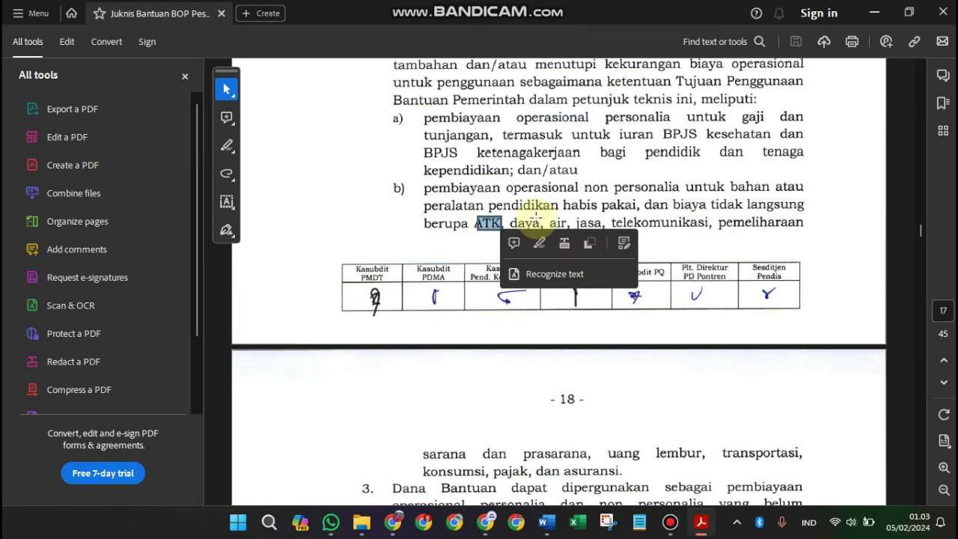
click(576, 223)
click(605, 227)
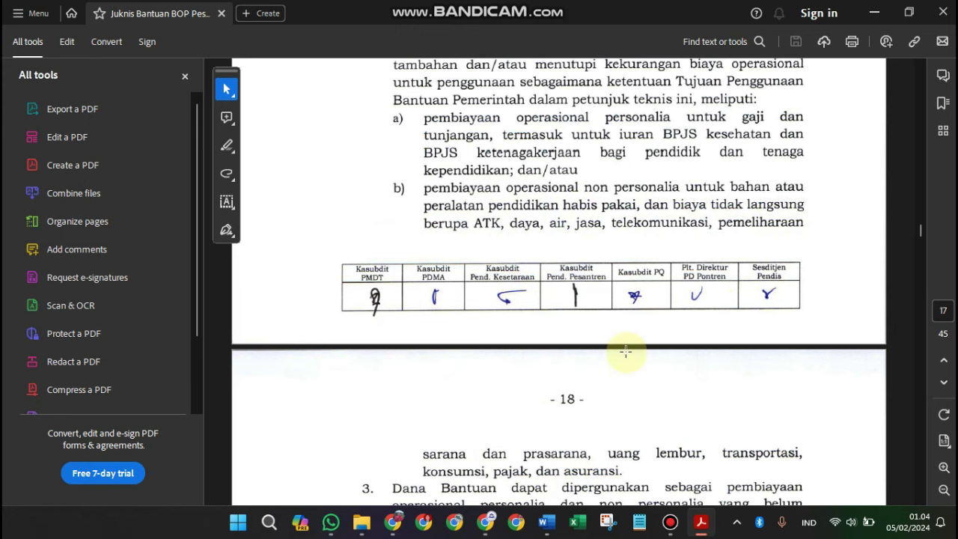
scroll(624, 352, down, 4)
scroll(626, 352, up, 4)
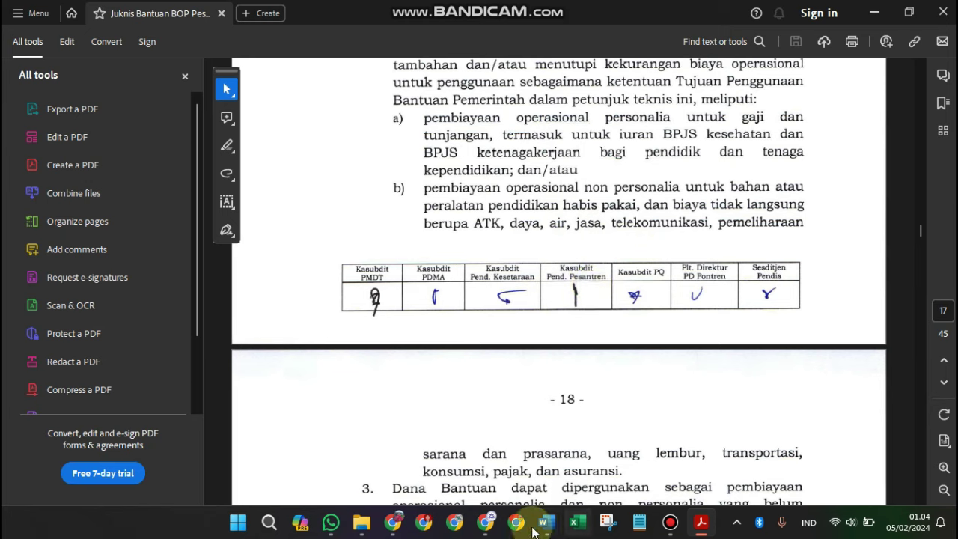
click(489, 525)
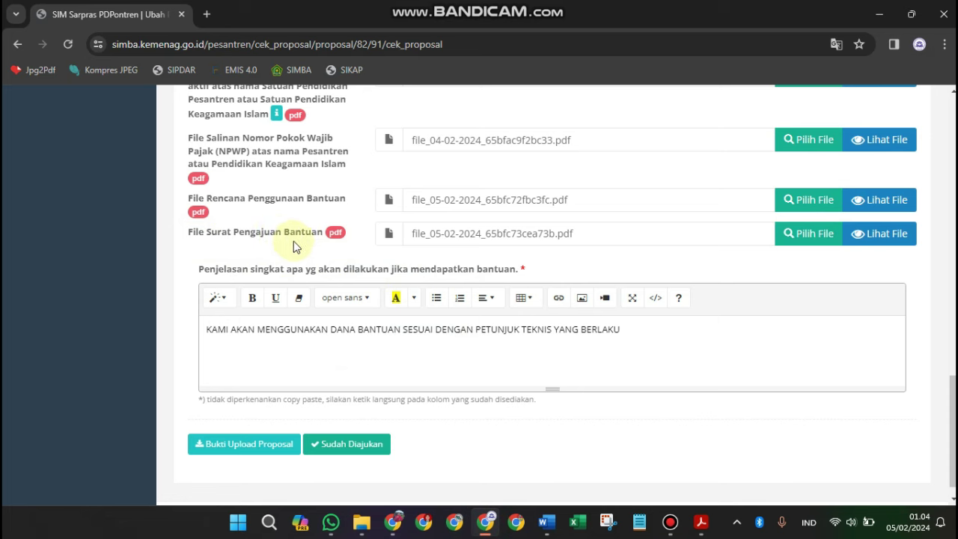
click(701, 522)
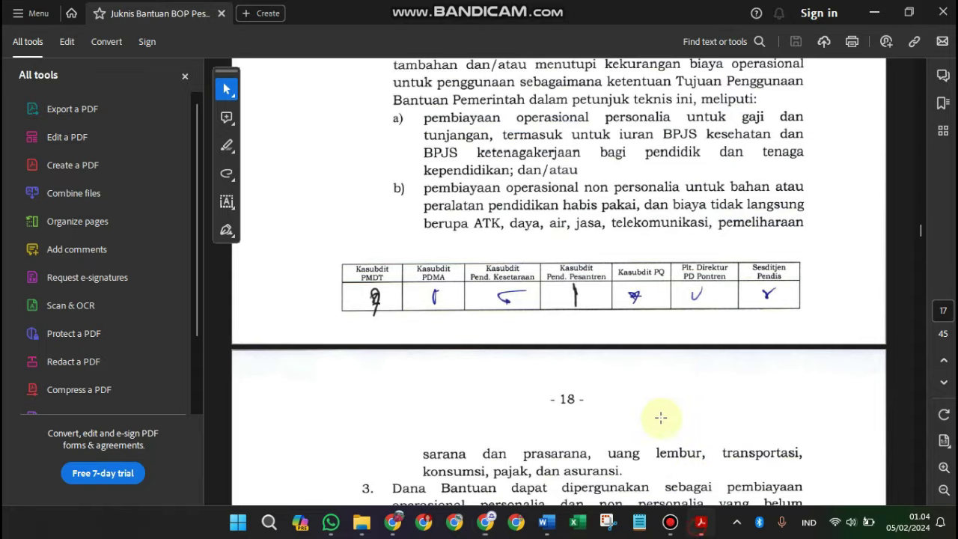
Scroll the Juknis to page 24's 'Format Surat Pengajuan' template and page 25's filling notes
scroll(653, 386, down, 5)
scroll(653, 380, down, 3)
scroll(674, 378, down, 5)
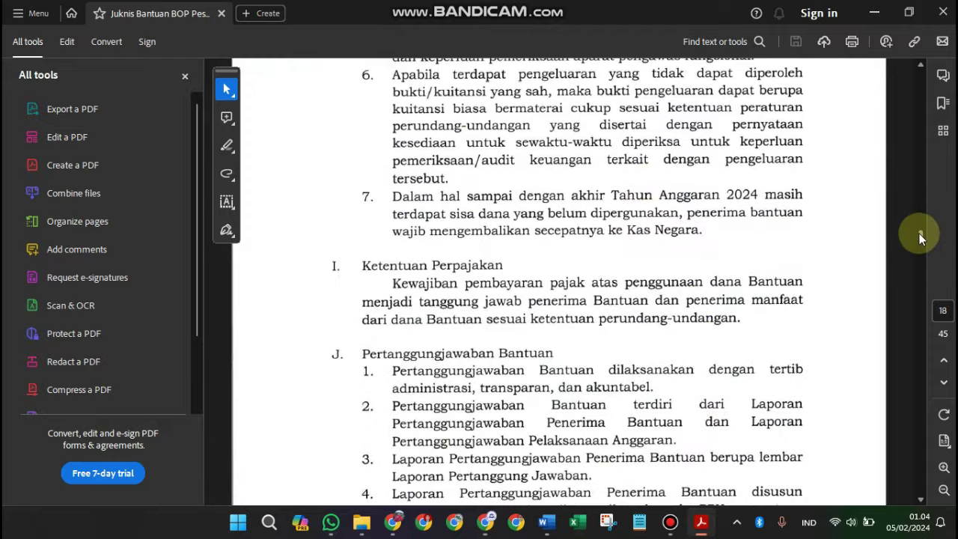
mouse_move(920, 235)
mouse_down()
mouse_move(921, 282)
mouse_move(933, 285)
mouse_move(938, 270)
mouse_move(935, 279)
mouse_up()
scroll(622, 327, down, 3)
scroll(618, 337, down, 4)
scroll(619, 344, down, 3)
scroll(618, 345, down, 5)
scroll(617, 343, up, 1)
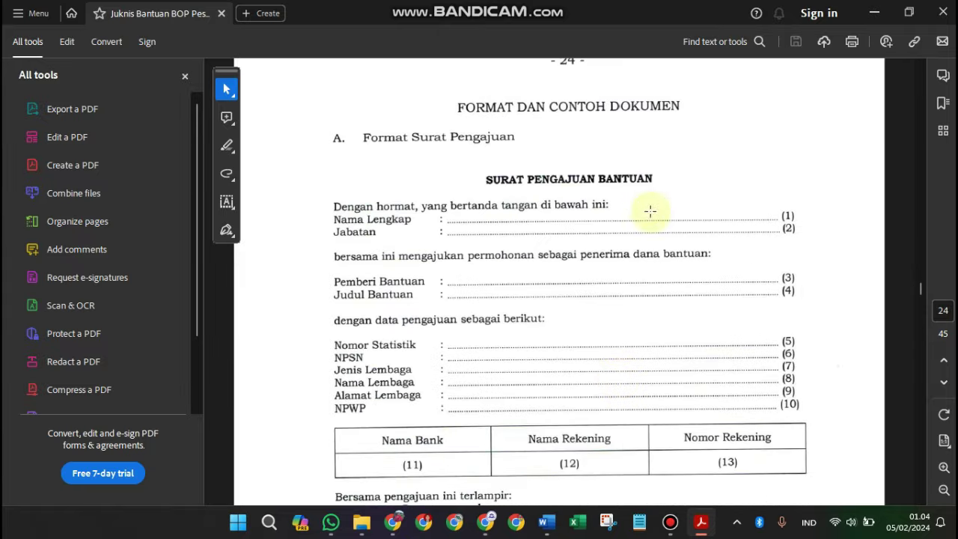
scroll(642, 218, up, 1)
scroll(524, 239, down, 1)
scroll(515, 196, down, 1)
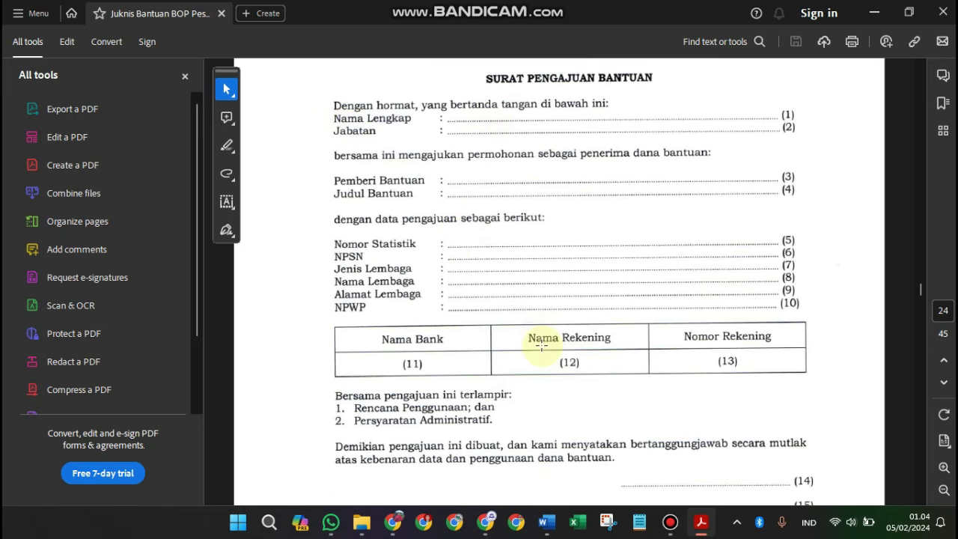
scroll(539, 329, down, 1)
scroll(741, 255, down, 2)
scroll(614, 315, down, 1)
scroll(599, 307, down, 4)
scroll(674, 288, down, 5)
scroll(629, 292, down, 5)
scroll(584, 269, down, 8)
scroll(524, 300, down, 7)
scroll(599, 318, down, 1)
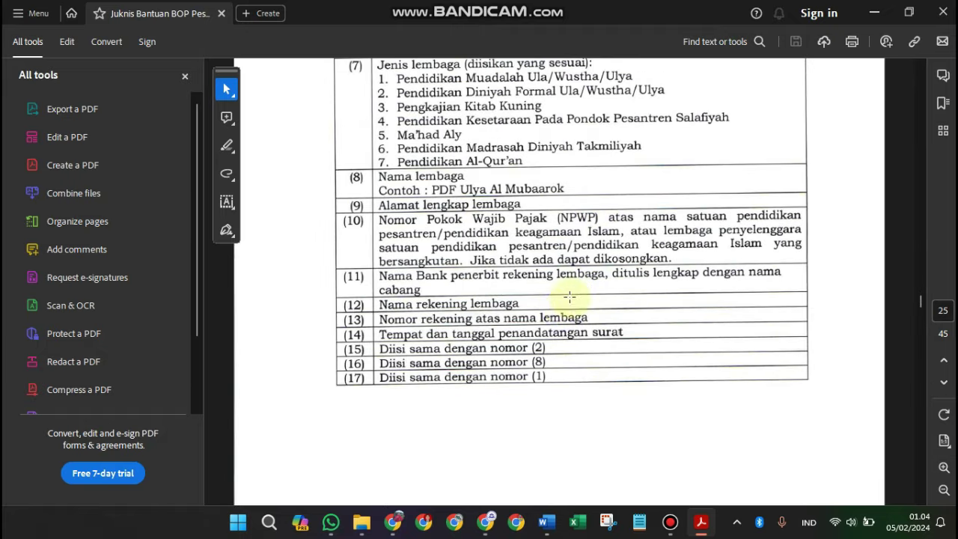
Back in SIMBA, review the uploaded requirement PDFs, including the request letter, and the aid-use explanation
click(486, 522)
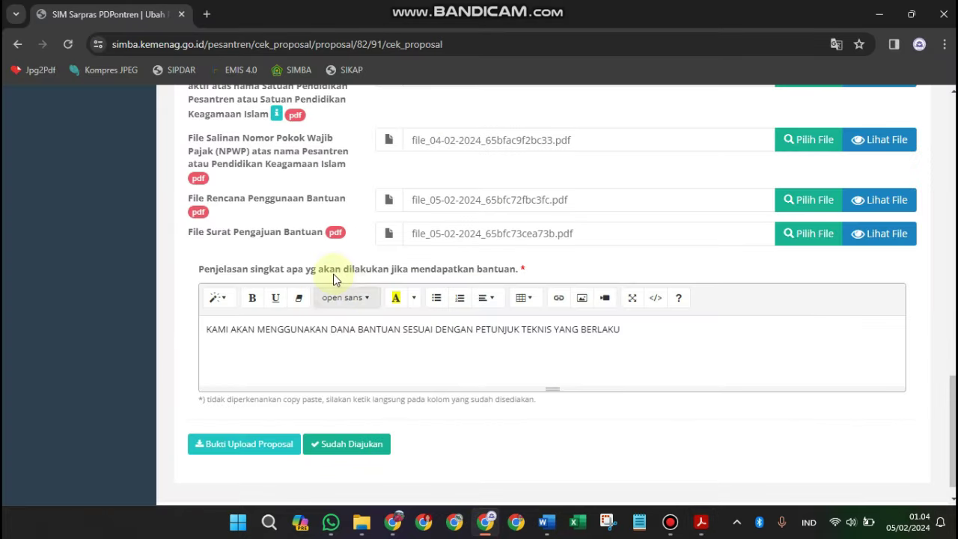
scroll(379, 371, up, 1)
scroll(385, 374, up, 1)
scroll(299, 330, up, 1)
scroll(326, 256, up, 1)
scroll(325, 253, down, 1)
scroll(330, 270, down, 1)
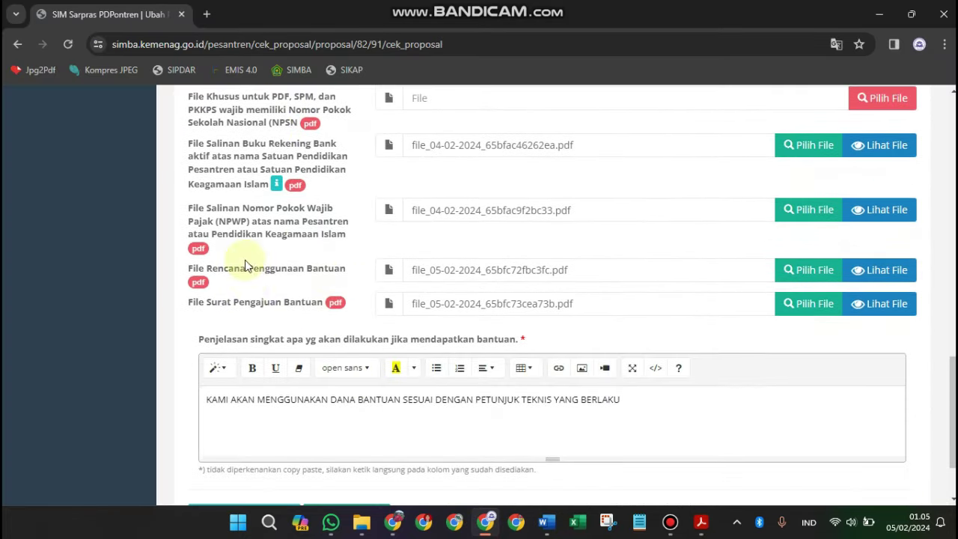
scroll(802, 378, down, 3)
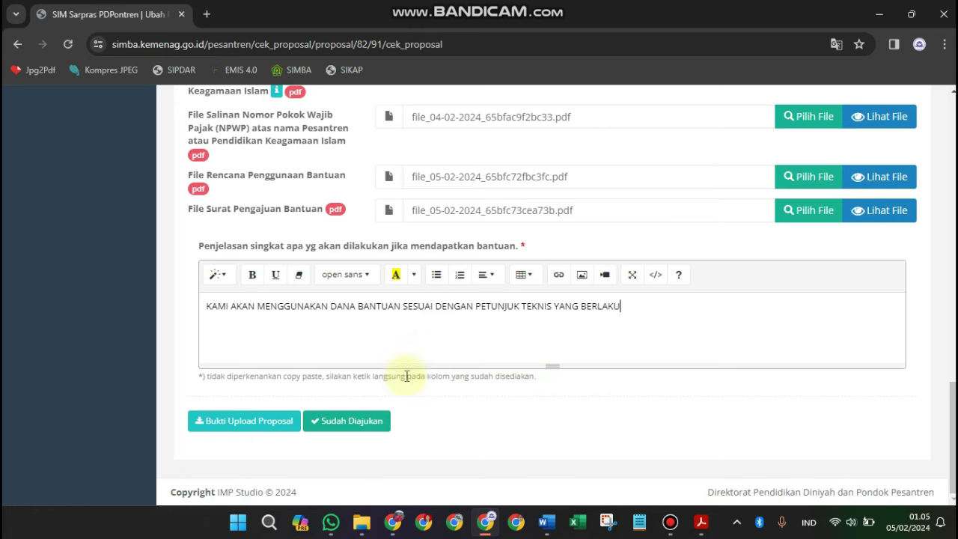
scroll(449, 337, up, 3)
scroll(507, 292, up, 2)
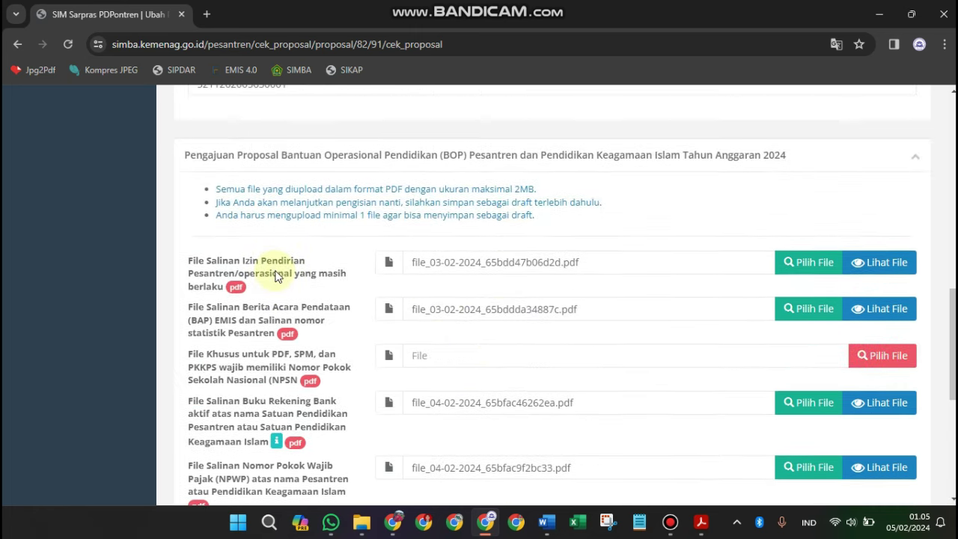
scroll(277, 275, down, 2)
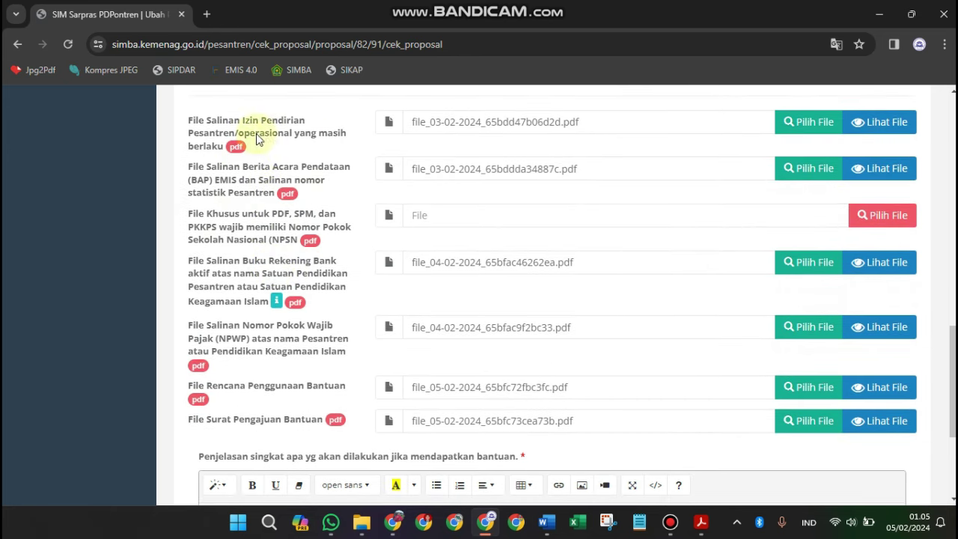
scroll(384, 265, down, 1)
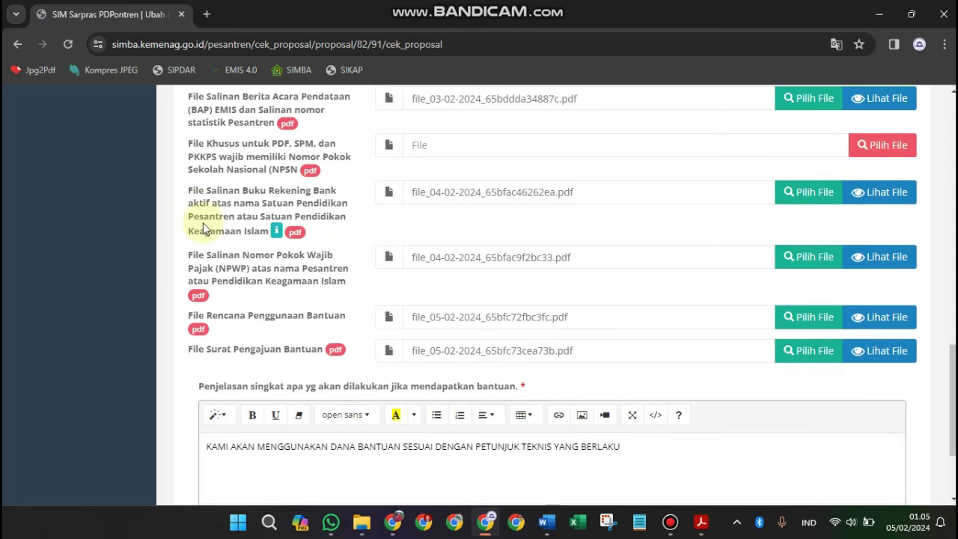
scroll(344, 224, down, 1)
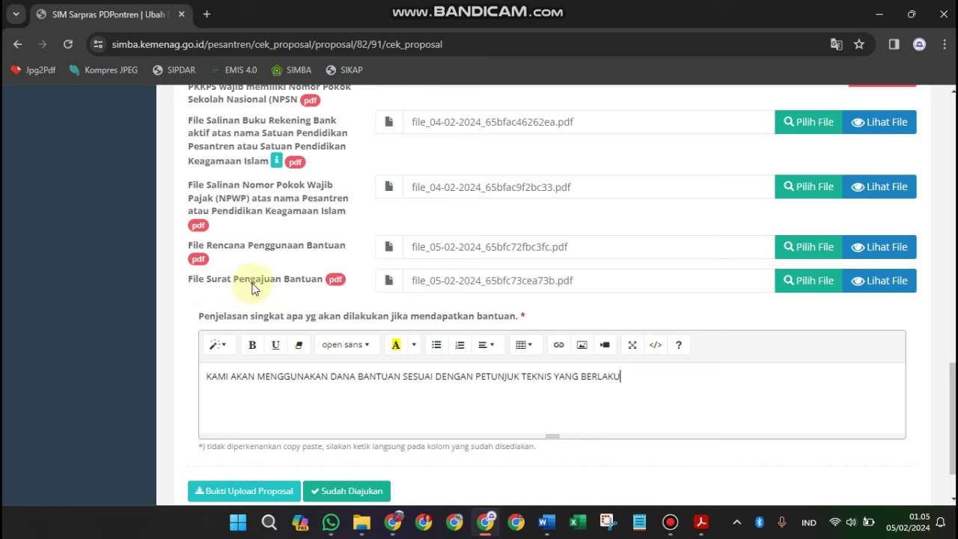
scroll(374, 278, down, 1)
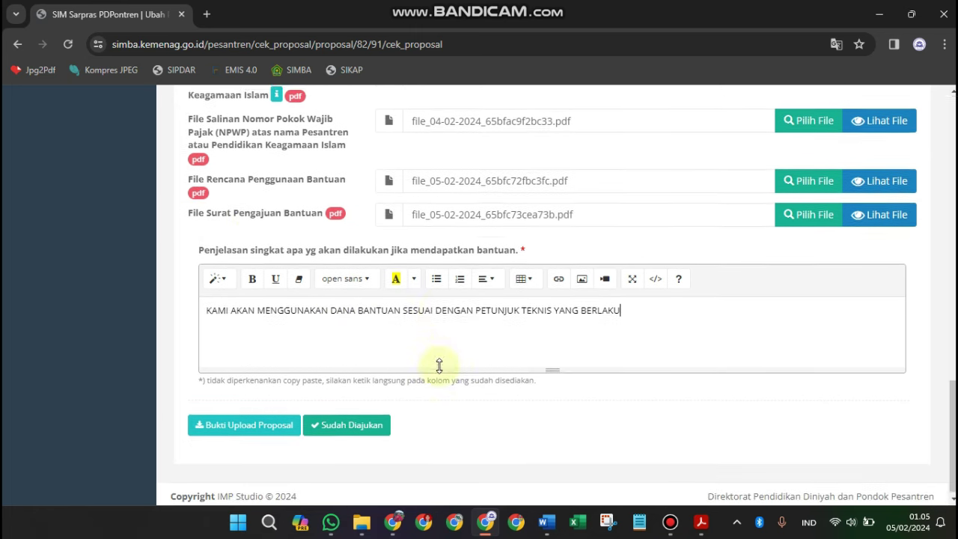
scroll(441, 367, down, 1)
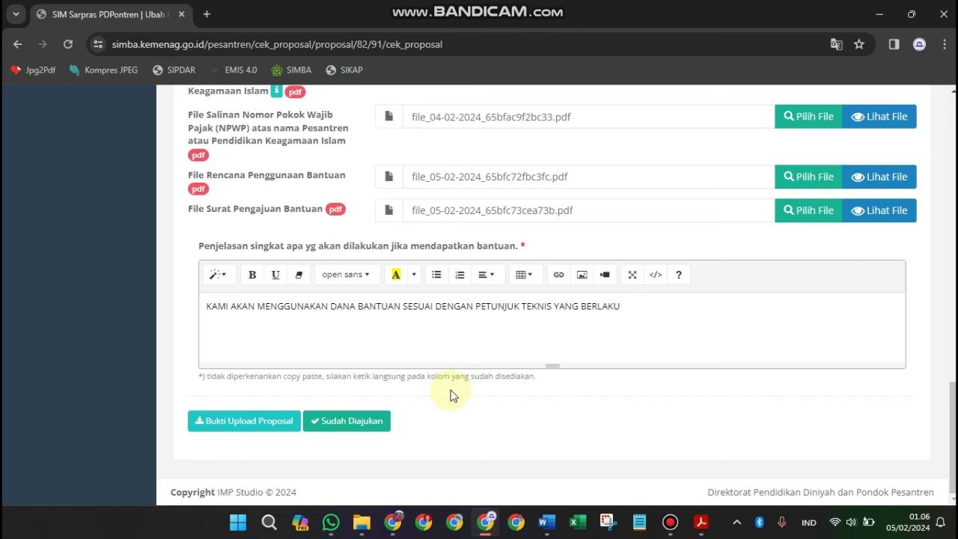
scroll(449, 351, up, 1)
scroll(772, 407, down, 1)
scroll(744, 367, up, 1)
scroll(727, 359, up, 1)
scroll(552, 317, up, 2)
scroll(566, 340, down, 3)
scroll(509, 389, down, 1)
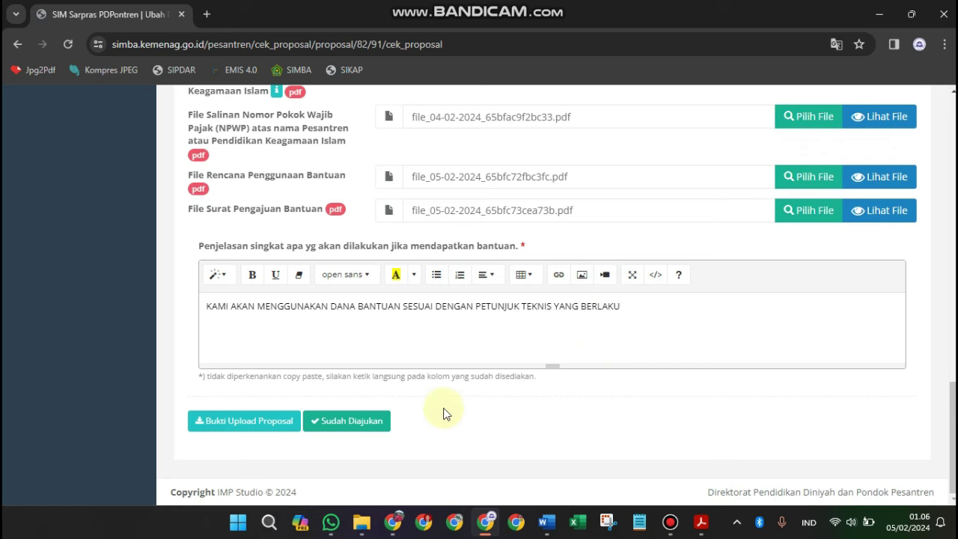